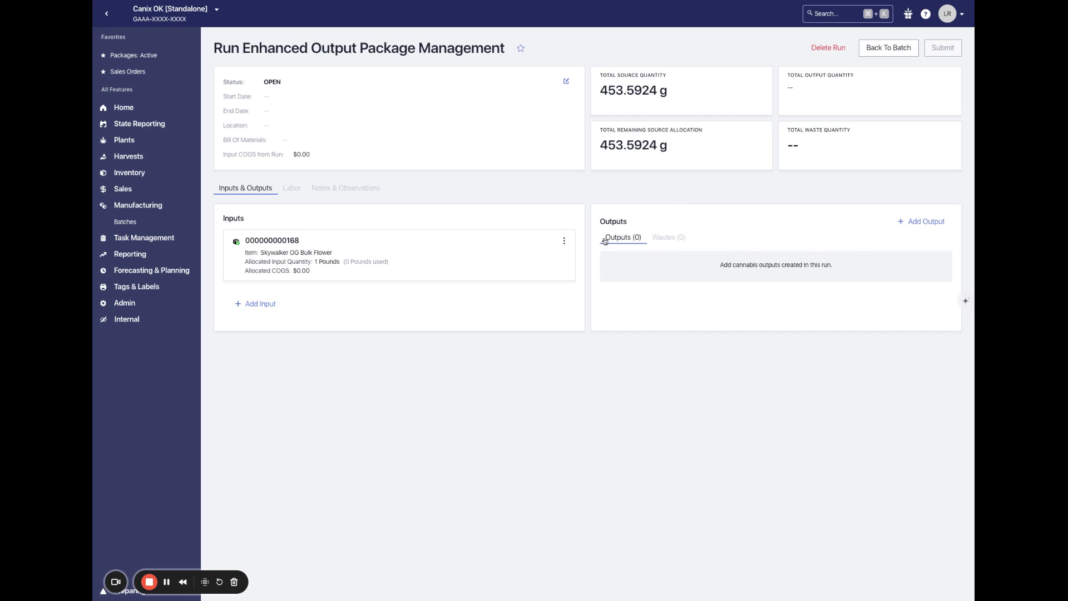
- Check the run's wastes list and its source package, and return to the outputs list
{"action": "left_click", "coordinate": [678, 239]}
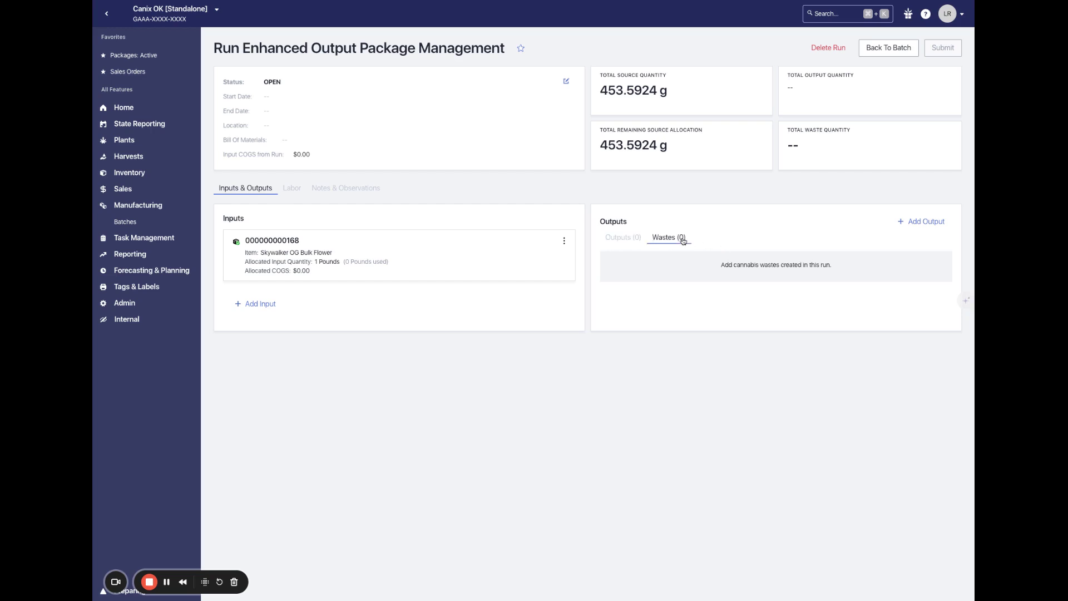
{"action": "left_click_drag", "start_coordinate": [328, 241], "coordinate": [239, 241]}
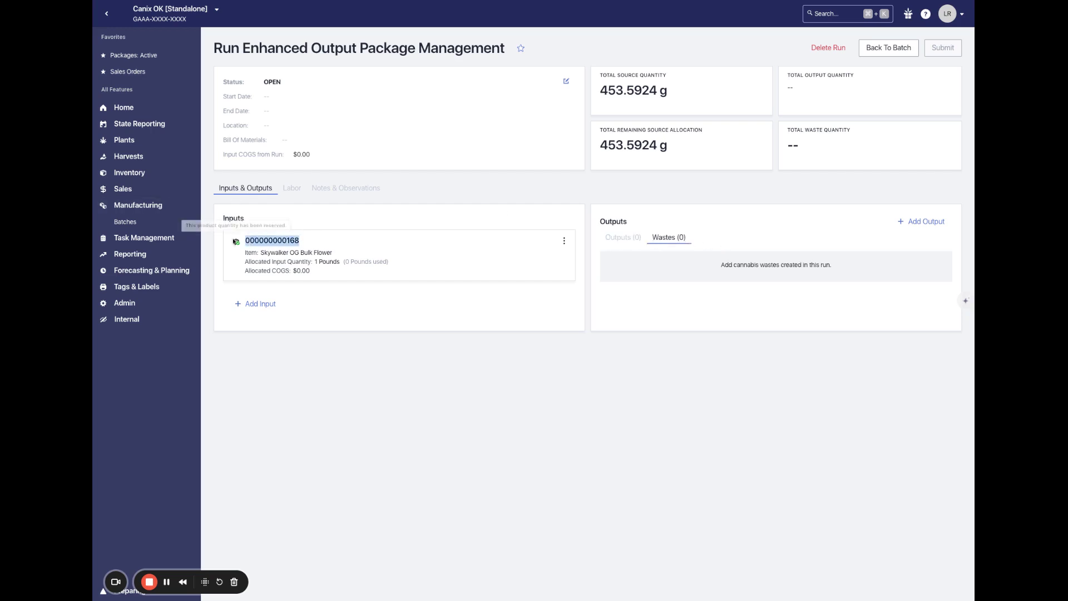
{"action": "left_click", "coordinate": [298, 278]}
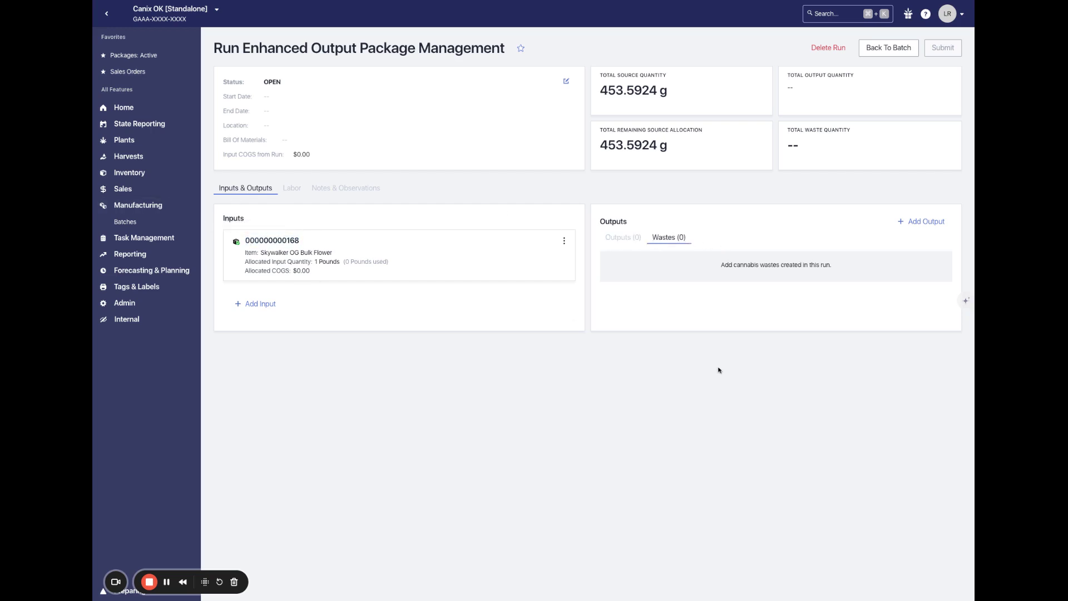
{"action": "left_click", "coordinate": [615, 245]}
- Start adding output packages to the run and choose Trainwreck pre rolls as the item
{"action": "left_click", "coordinate": [929, 221]}
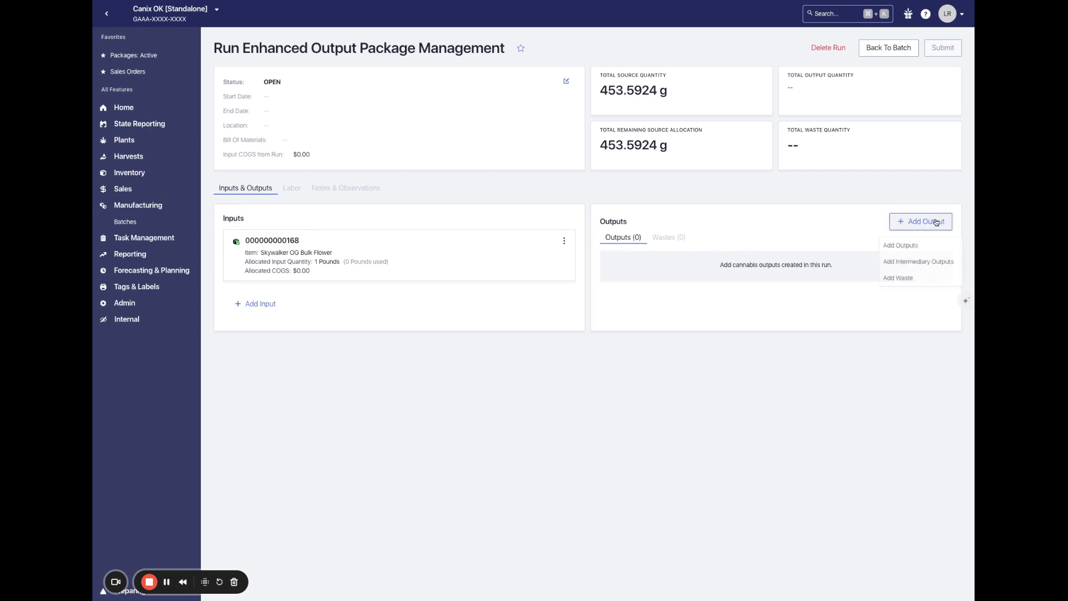
{"action": "left_click", "coordinate": [911, 248]}
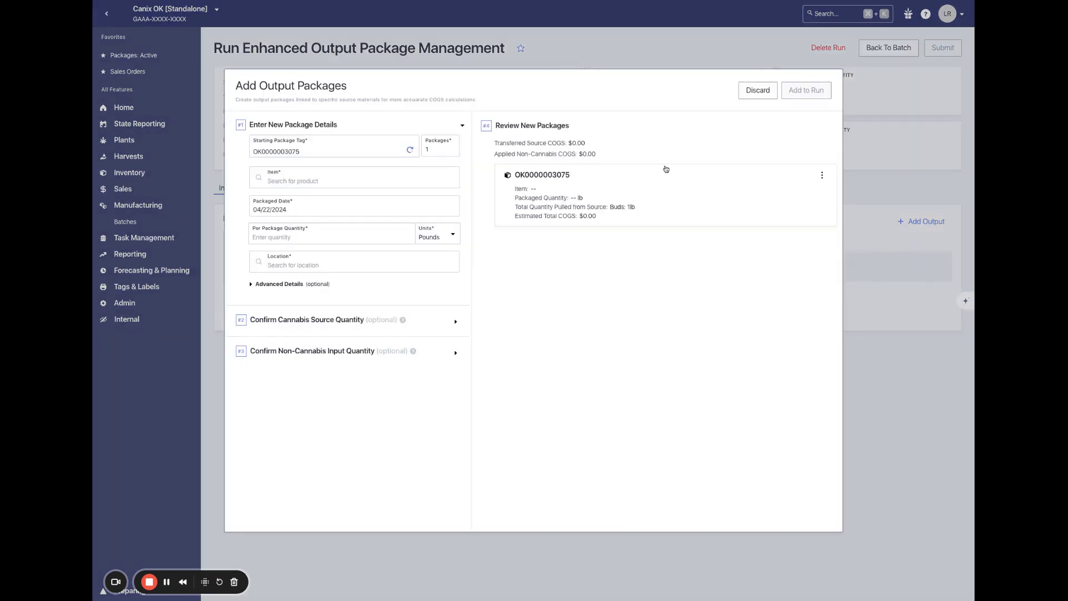
{"action": "left_click", "coordinate": [294, 179]}
{"action": "type", "text": "pre"}
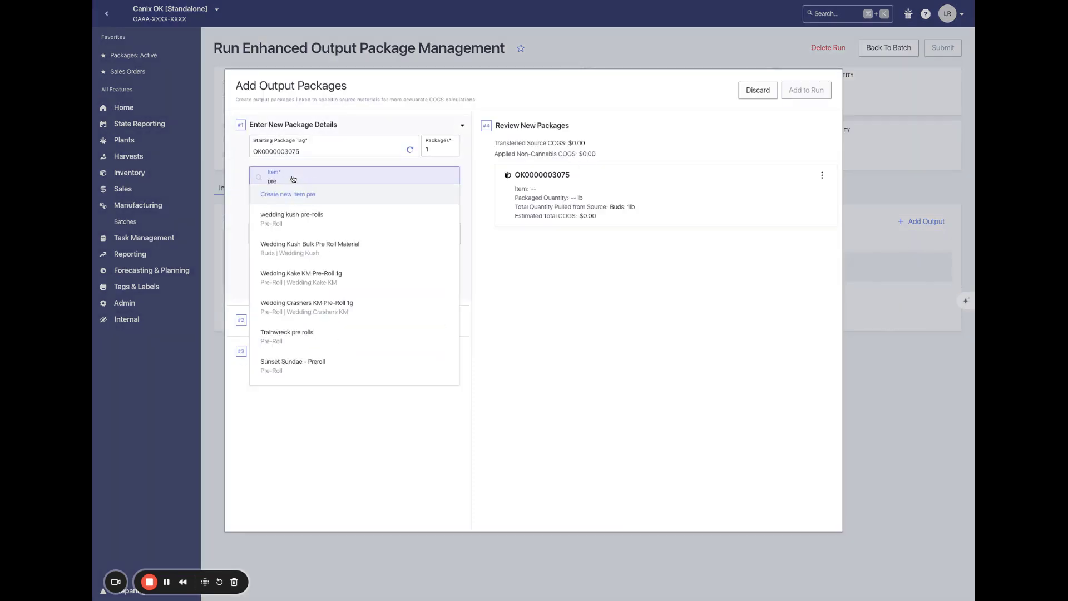
{"action": "left_click", "coordinate": [290, 344]}
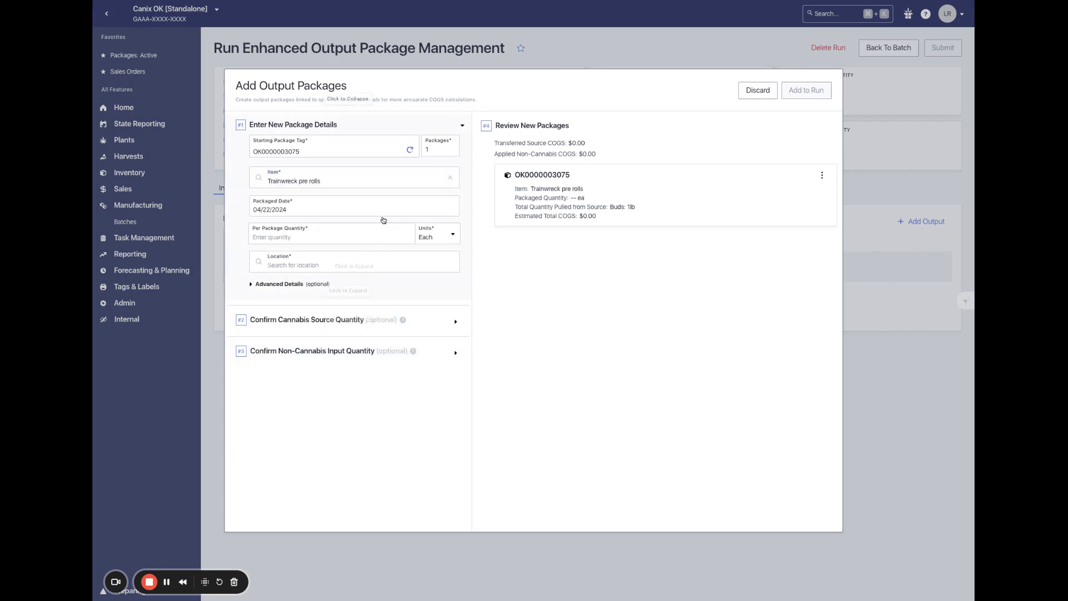
- Set the output to 20 packages with a per-package quantity of 1, located in Area 51
{"action": "left_click", "coordinate": [347, 234]}
{"action": "type", "text": "1"}
{"action": "double_click", "coordinate": [444, 151]}
{"action": "type", "text": "20"}
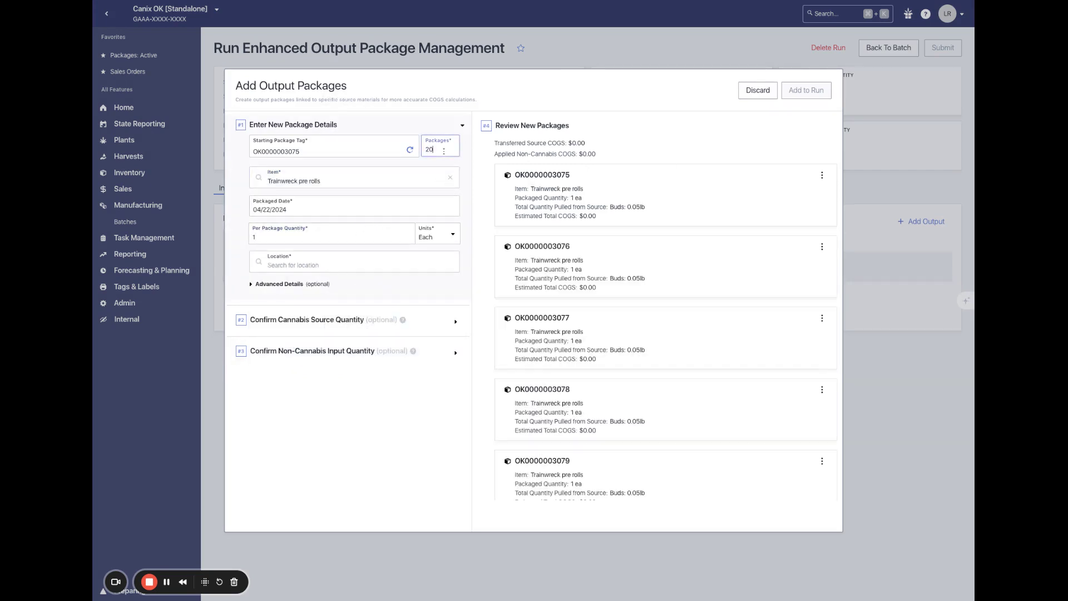
{"action": "left_click", "coordinate": [311, 265]}
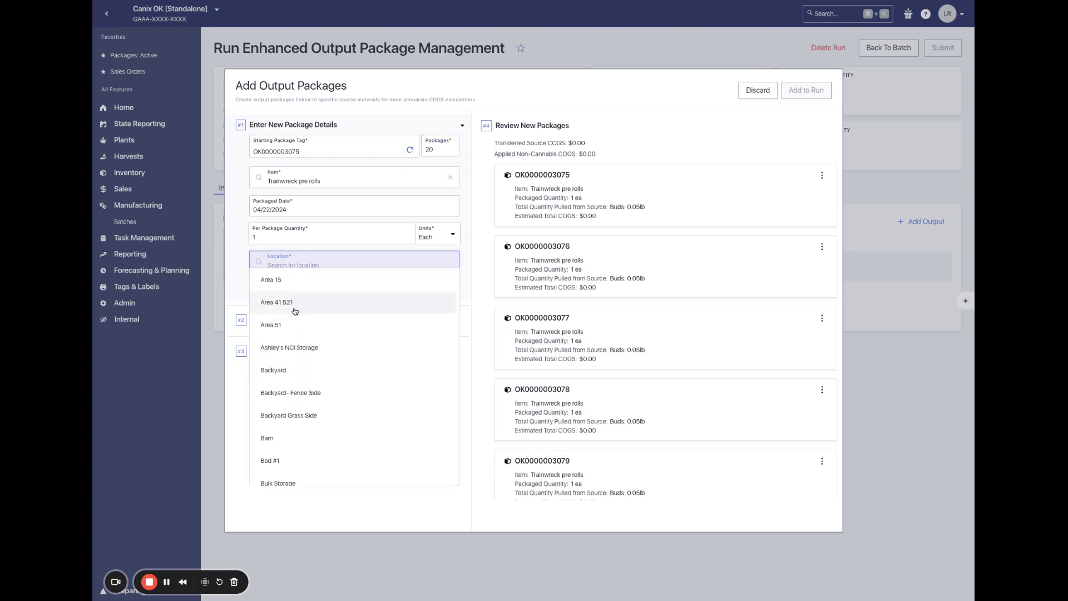
{"action": "left_click", "coordinate": [290, 324]}
- Set the optional expiration date of the new packages to 04/21/2025
{"action": "left_click", "coordinate": [290, 285]}
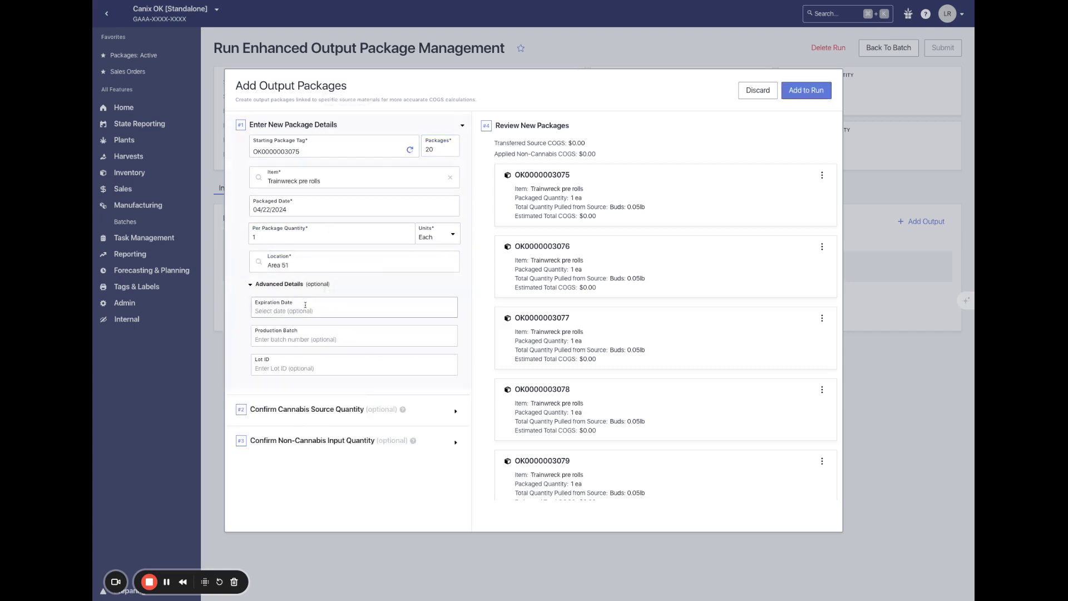
{"action": "left_click", "coordinate": [305, 307]}
{"action": "left_click", "coordinate": [354, 328]}
{"action": "left_click", "coordinate": [355, 328]}
{"action": "left_click", "coordinate": [355, 328]}
{"action": "left_click", "coordinate": [355, 328]}
{"action": "left_click", "coordinate": [355, 328]}
{"action": "left_click", "coordinate": [355, 329]}
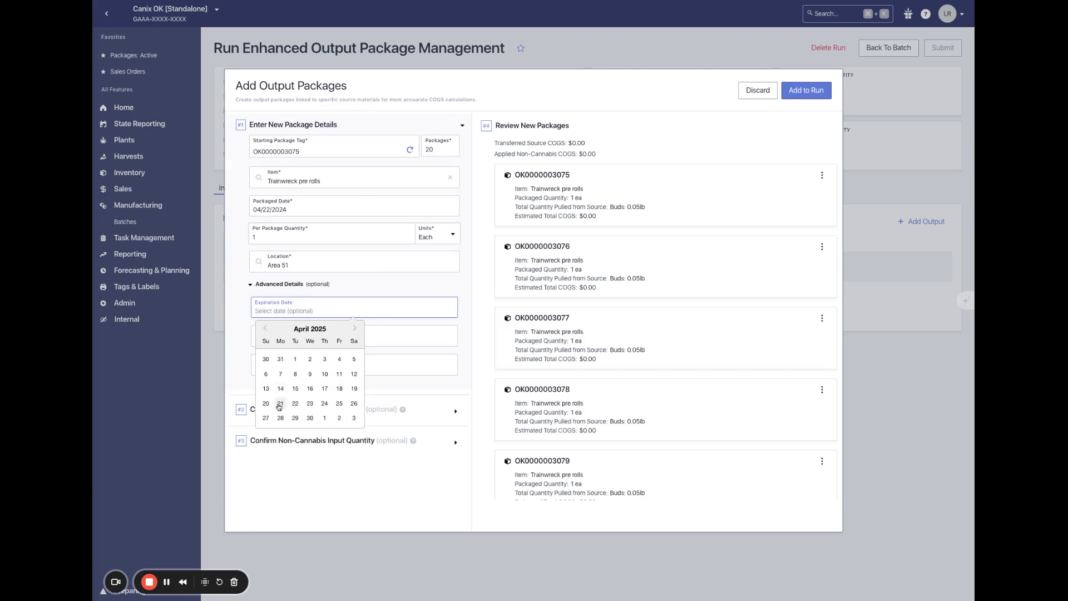
{"action": "left_click", "coordinate": [281, 403]}
- Enter 12345 as both the production batch and the lot ID of the new packages
{"action": "left_click", "coordinate": [325, 341]}
{"action": "type", "text": "12345"}
{"action": "left_click", "coordinate": [310, 368]}
{"action": "type", "text": "12345"}
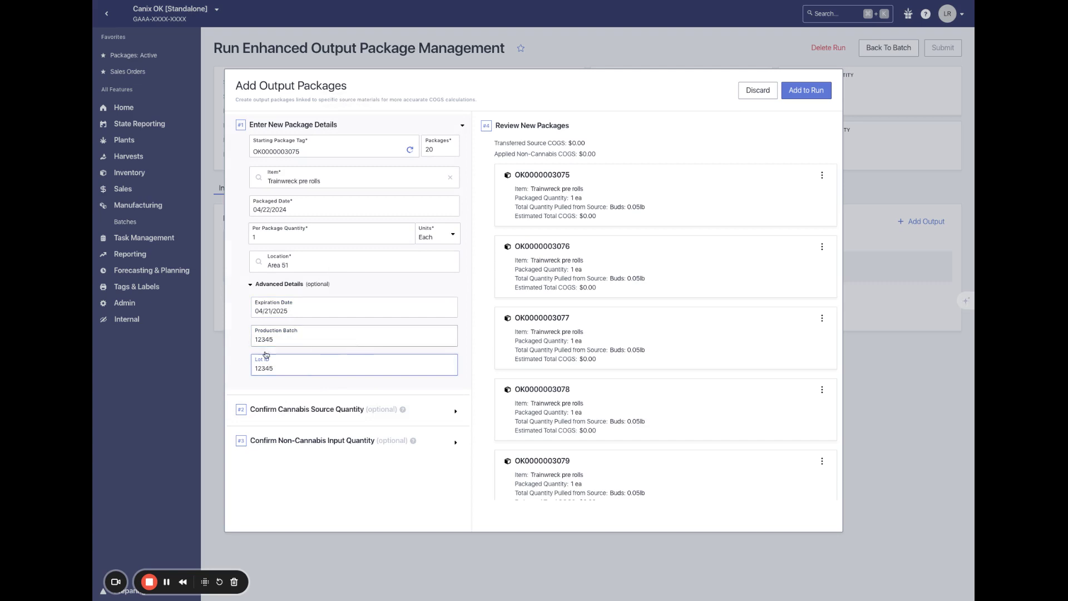
{"action": "left_click", "coordinate": [245, 364]}
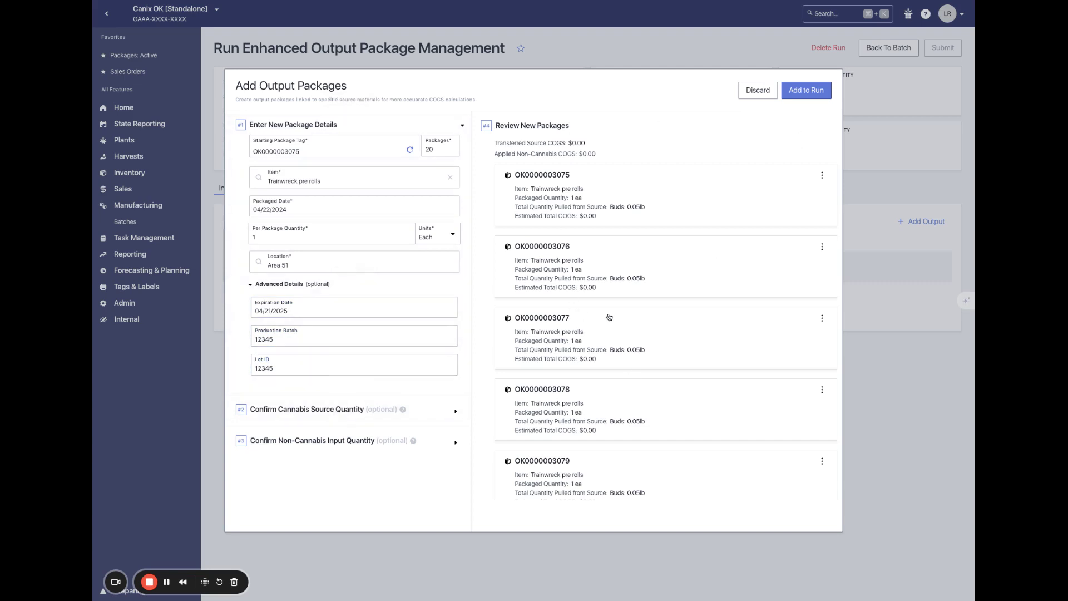
- Review the list of new Trainwreck pre rolls packages and add them to the run
{"action": "scroll", "coordinate": [609, 317], "scroll_direction": "down", "scroll_amount": 8}
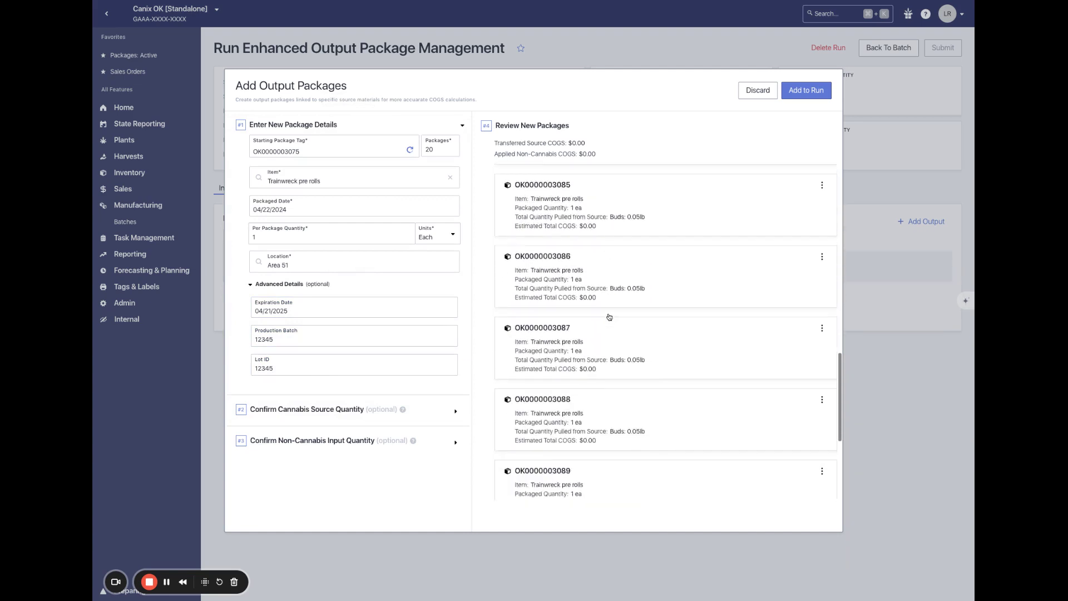
{"action": "scroll", "coordinate": [609, 316], "scroll_direction": "up", "scroll_amount": 15}
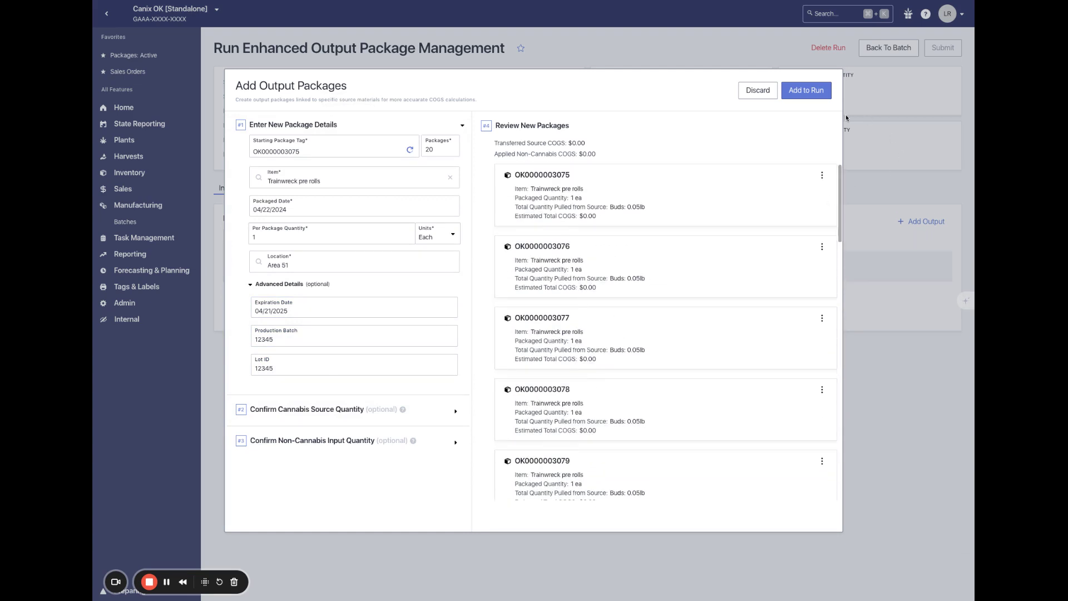
{"action": "left_click", "coordinate": [806, 90]}
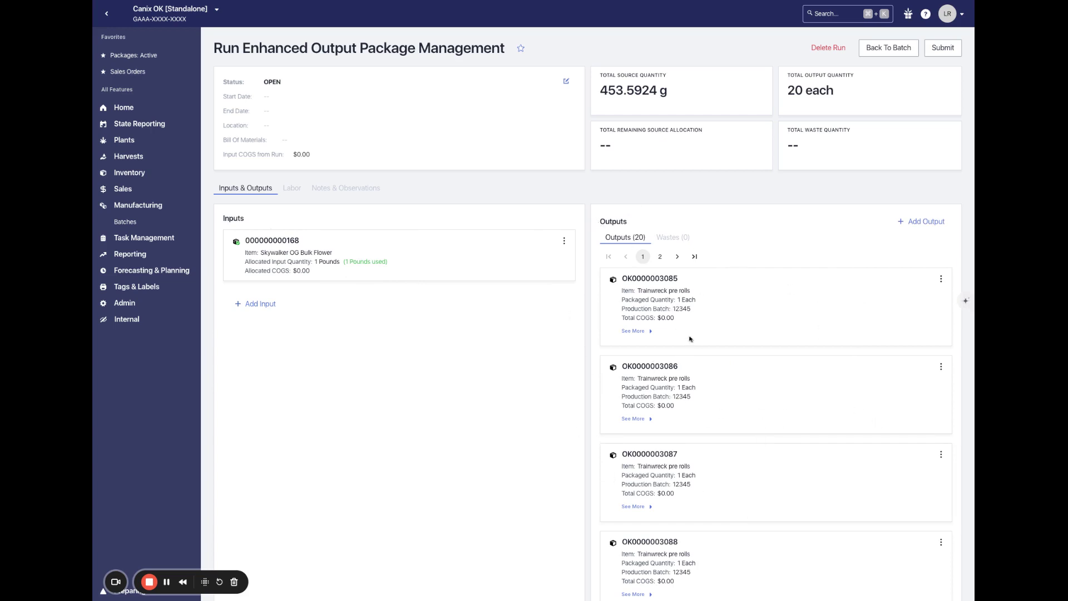
- Examine the run's output packages on both pages and the actions offered for the first package
{"action": "left_click_drag", "start_coordinate": [684, 276], "coordinate": [623, 279]}
{"action": "left_click", "coordinate": [626, 282]}
{"action": "scroll", "coordinate": [711, 310], "scroll_direction": "down", "scroll_amount": 3}
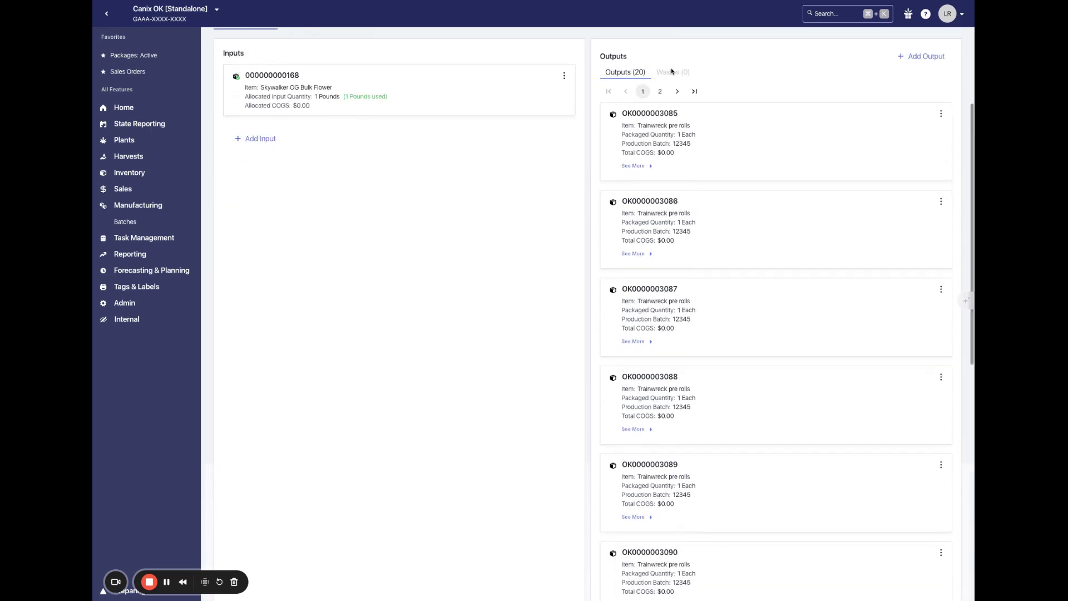
{"action": "left_click", "coordinate": [660, 92]}
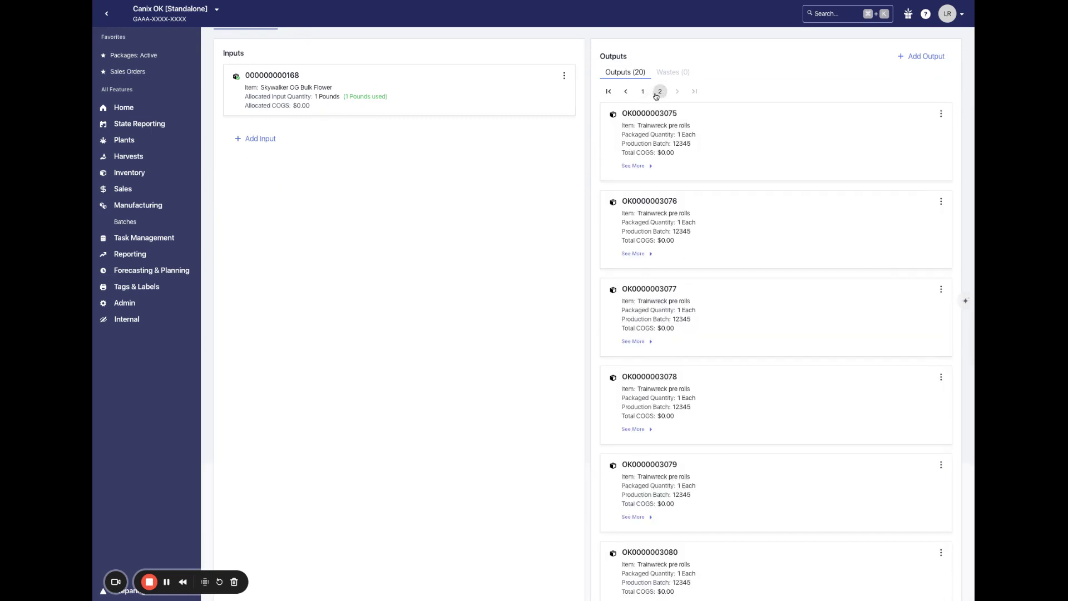
{"action": "left_click", "coordinate": [643, 93]}
{"action": "left_click", "coordinate": [659, 92]}
{"action": "scroll", "coordinate": [643, 317], "scroll_direction": "down", "scroll_amount": 8}
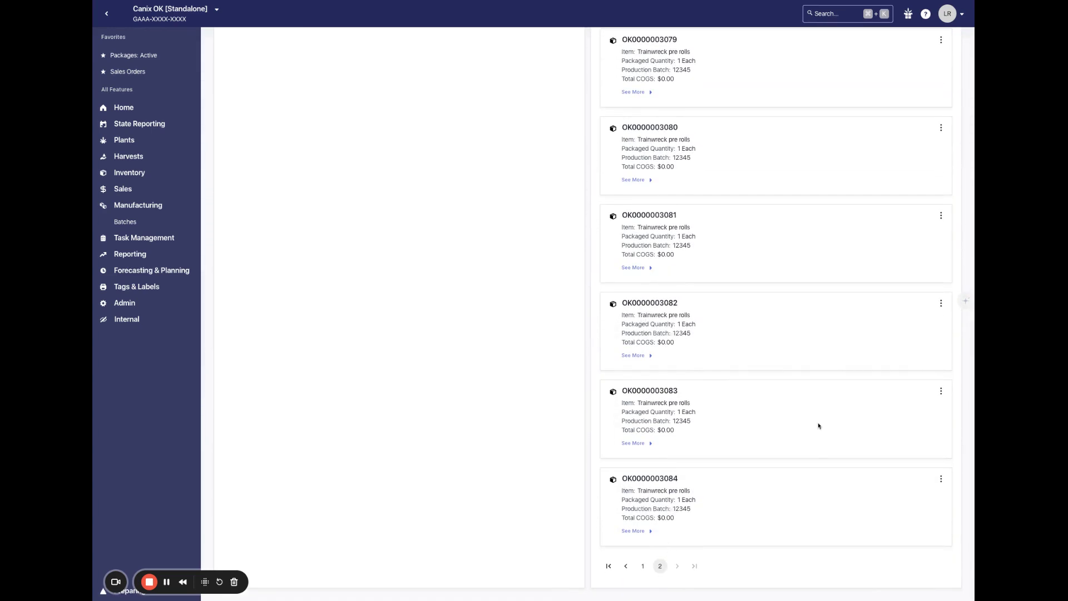
{"action": "scroll", "coordinate": [856, 305], "scroll_direction": "up", "scroll_amount": 10}
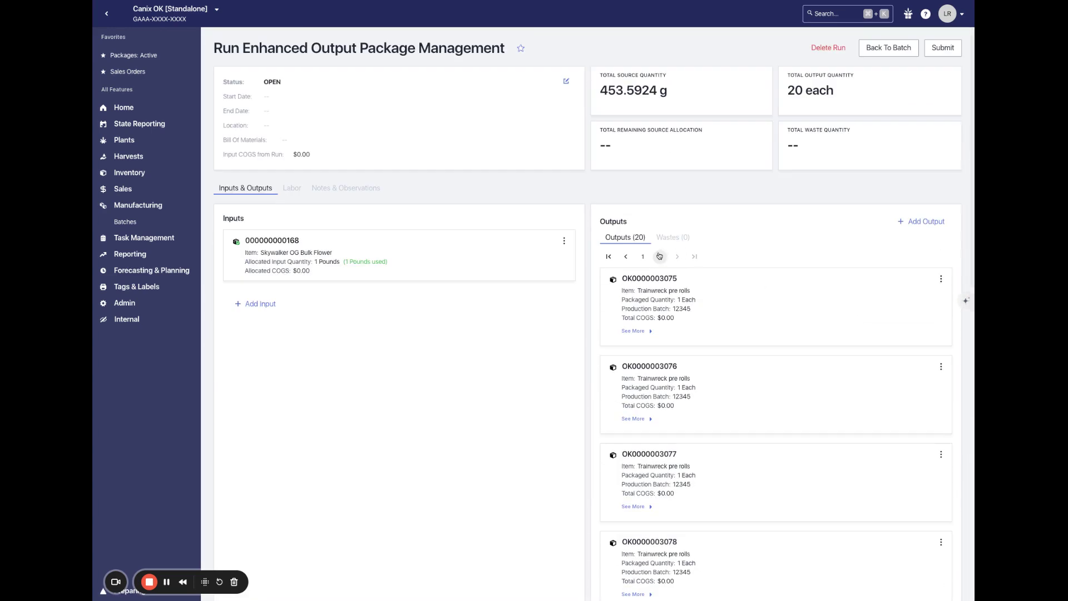
{"action": "left_click", "coordinate": [646, 256]}
{"action": "left_click", "coordinate": [940, 278]}
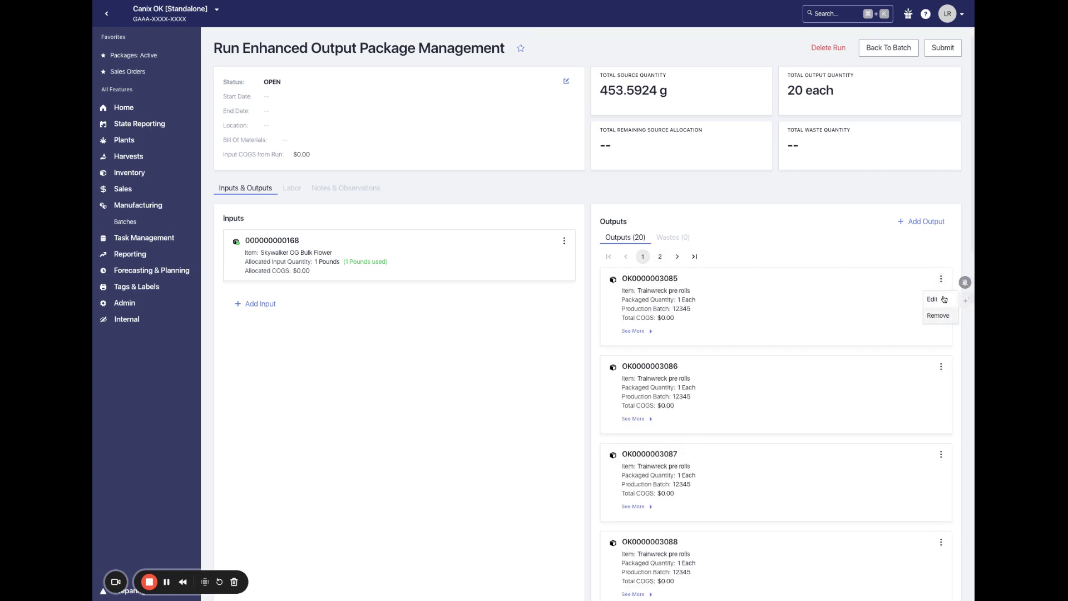
{"action": "left_click", "coordinate": [866, 253]}
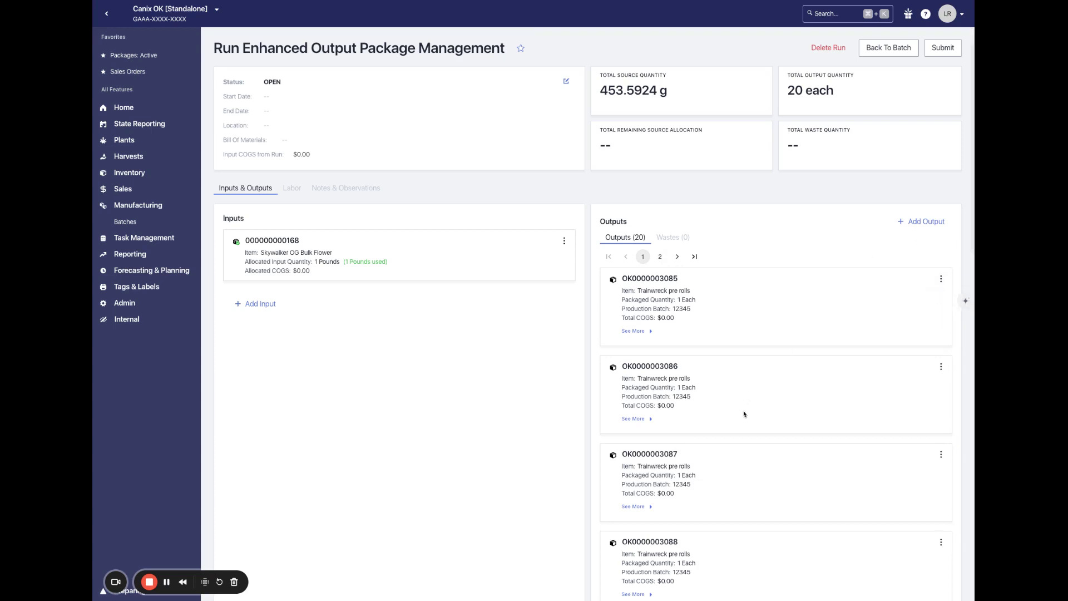
- Submit the run after reviewing its submitted inputs and created outputs
{"action": "left_click", "coordinate": [943, 47]}
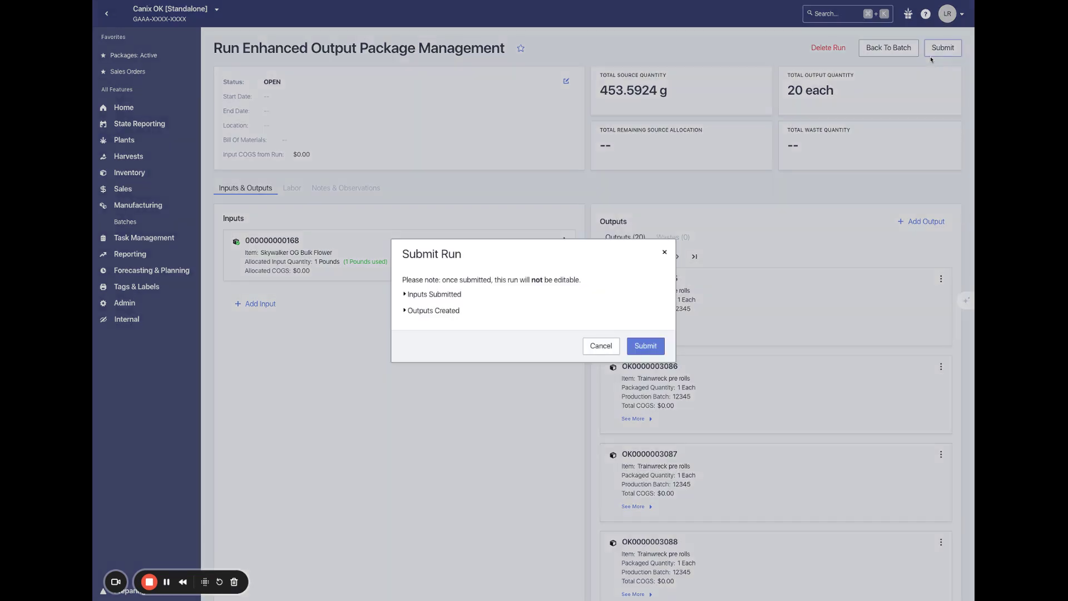
{"action": "left_click", "coordinate": [437, 293]}
{"action": "left_click", "coordinate": [440, 336]}
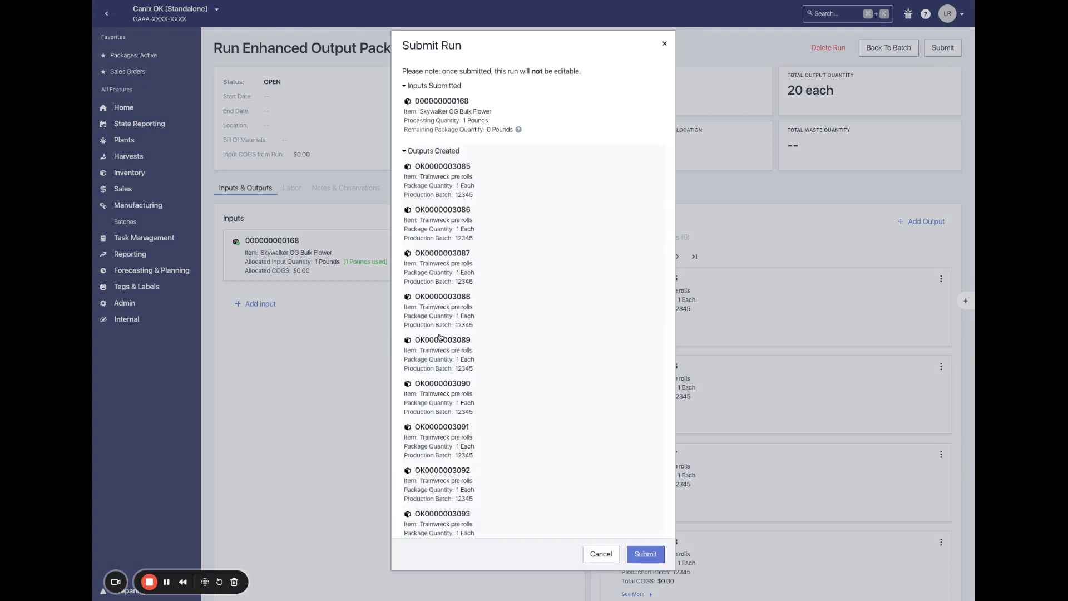
{"action": "left_click", "coordinate": [644, 554]}
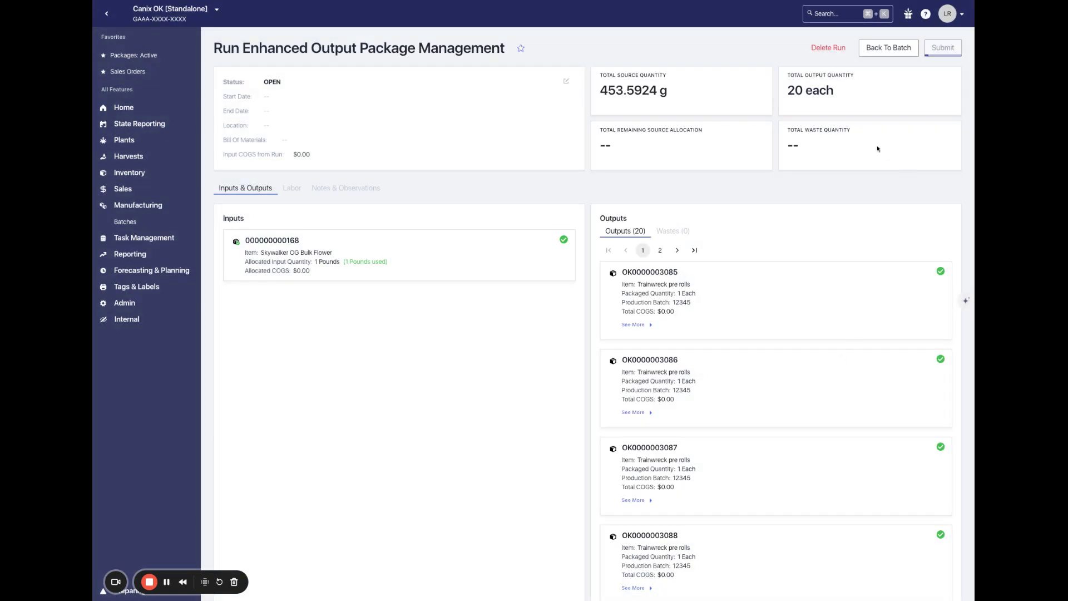
{"action": "left_click_drag", "start_coordinate": [675, 313], "coordinate": [603, 271]}
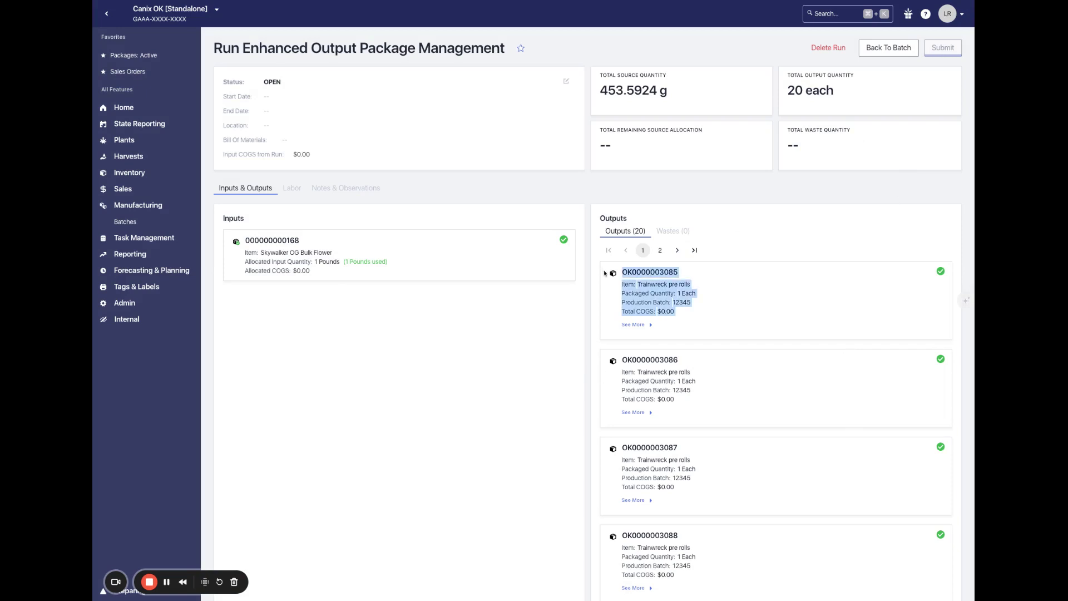